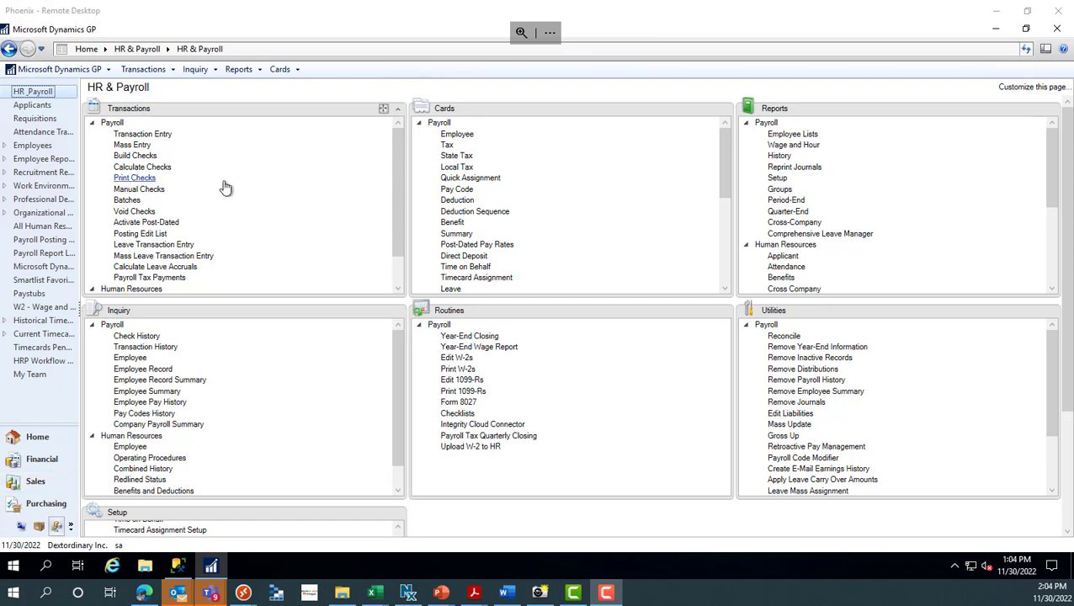
# Open the Integrity Data Payroll Feature Manager from the system setup and reposition its window so all of it is visible.
pyautogui.click(57, 75)
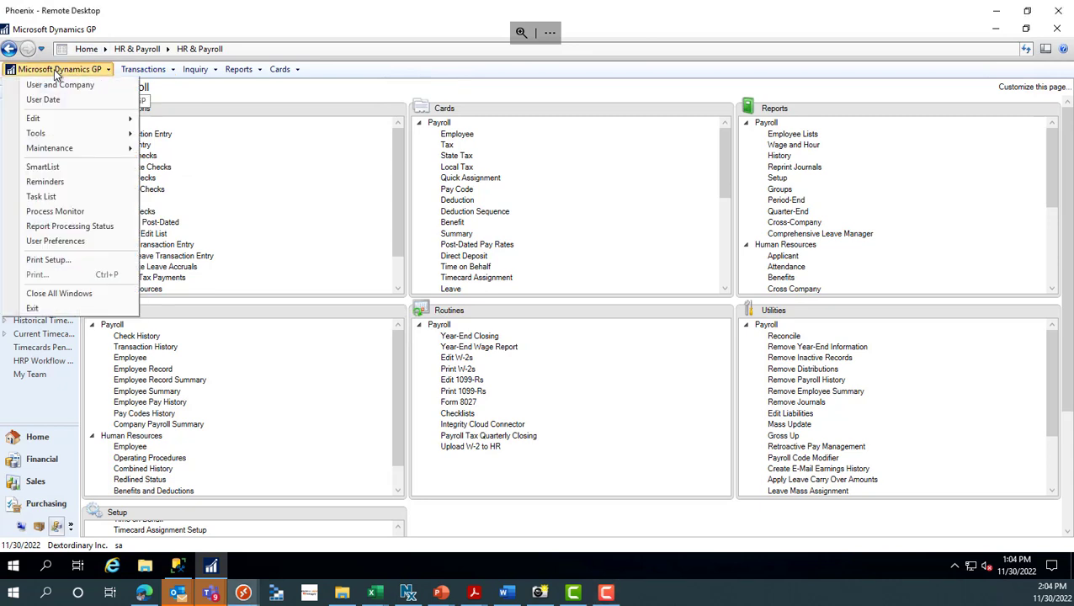
pyautogui.moveTo(62, 133)
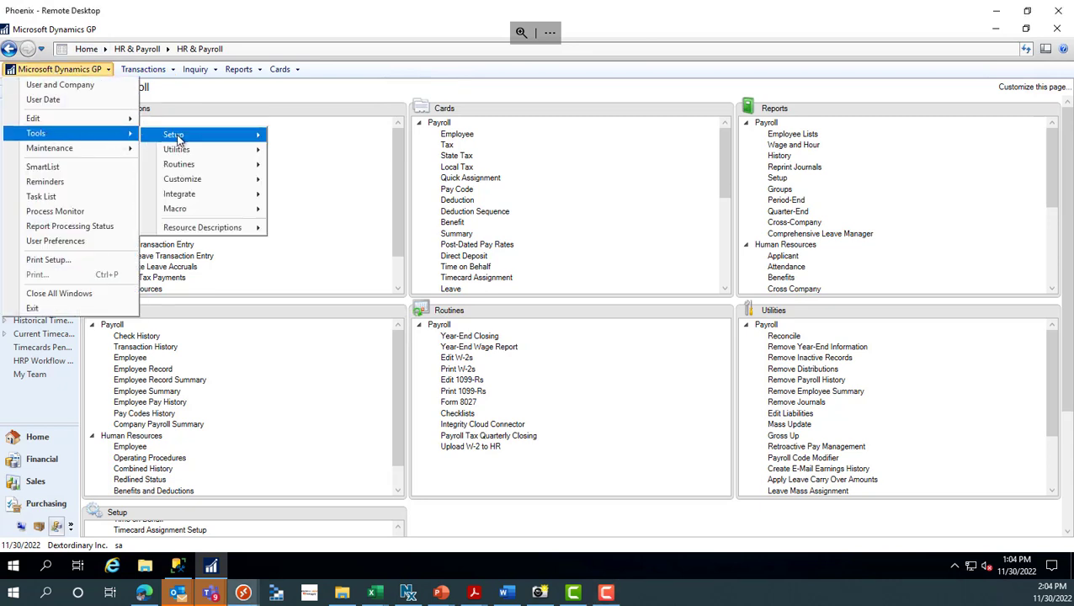
pyautogui.moveTo(177, 139)
pyautogui.moveTo(333, 154)
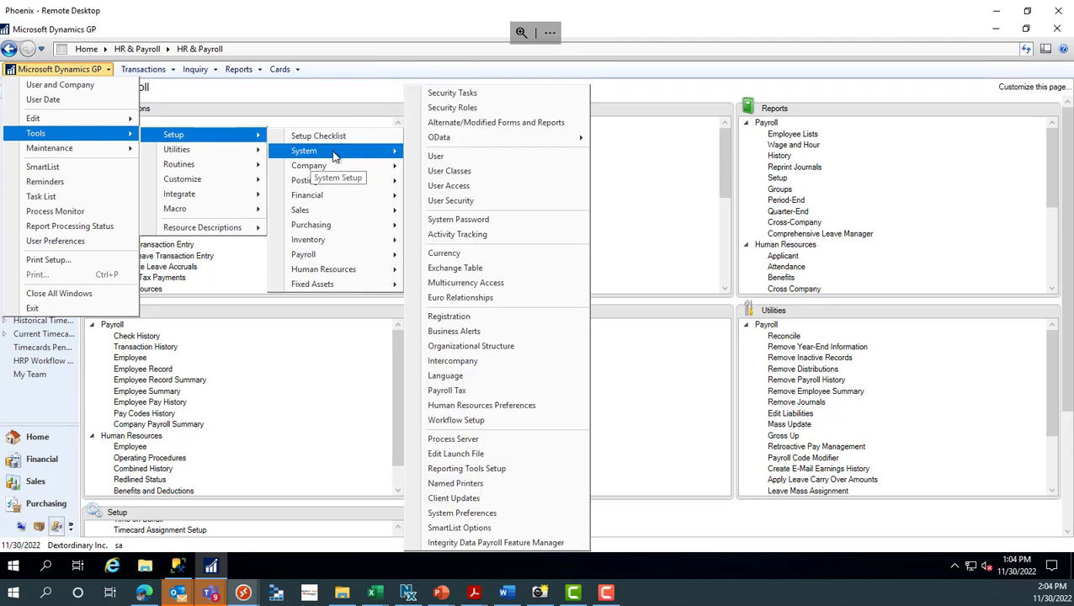
pyautogui.click(464, 543)
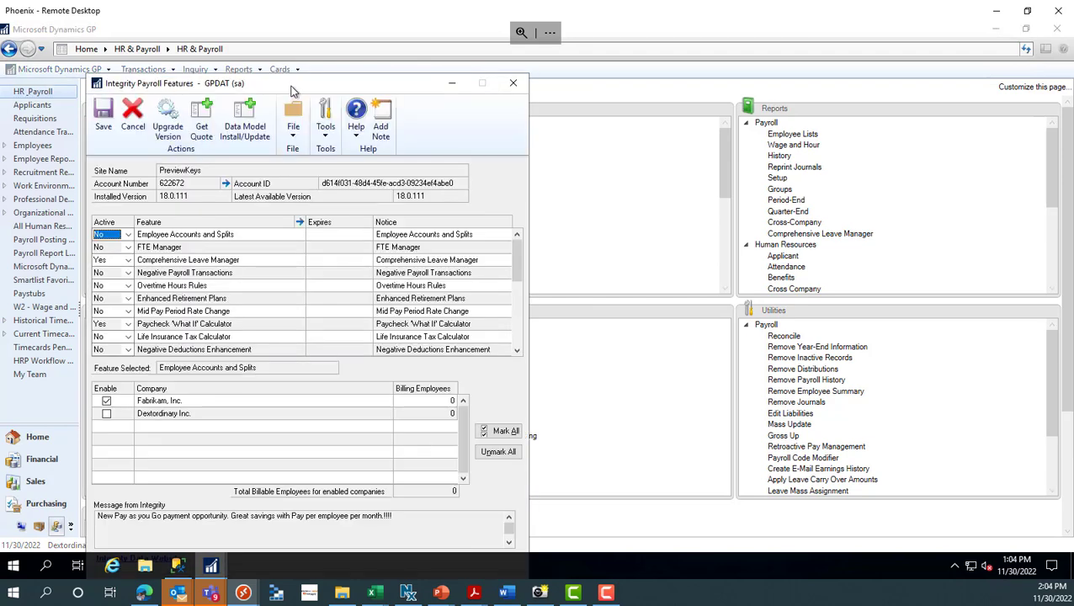
pyautogui.moveTo(295, 85); pyautogui.dragTo(391, 39)
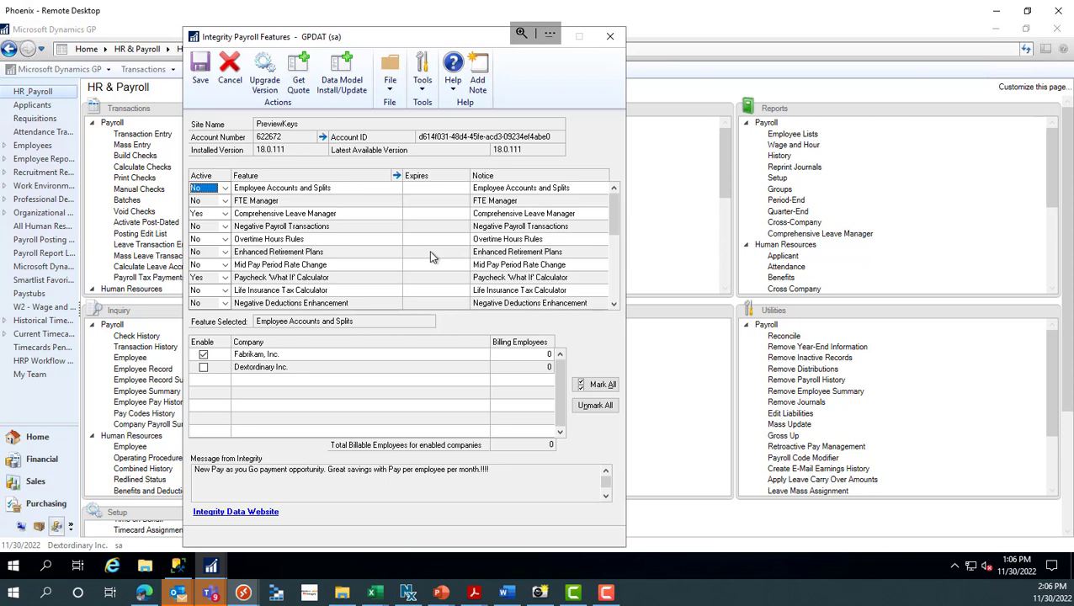
# Set the Employee Health and Wellness feature to active, enable it for Dextordinary Inc., and save the changes.
pyautogui.click(613, 304)
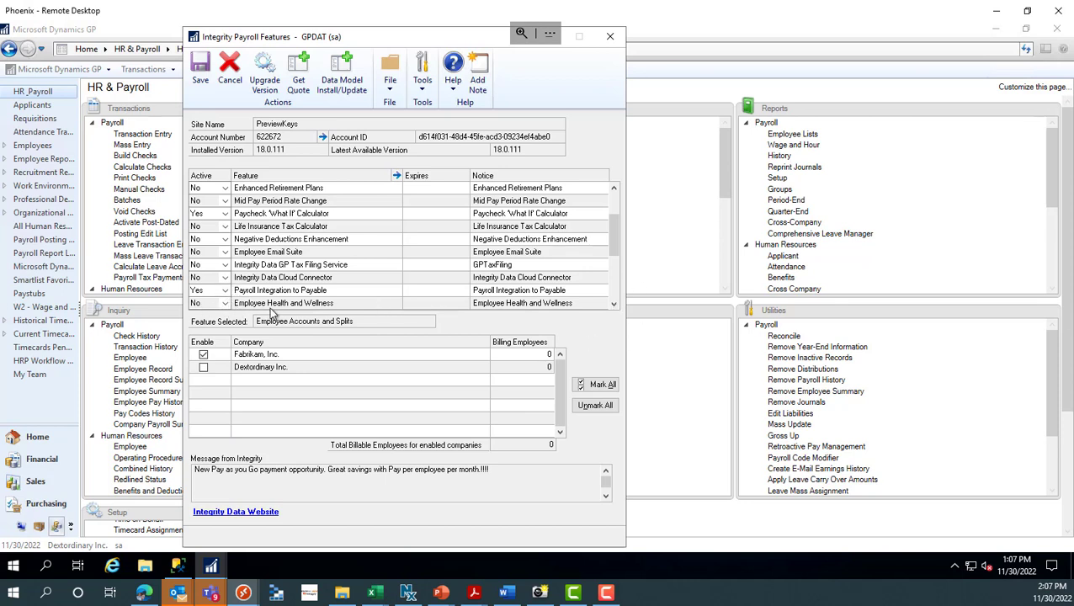
pyautogui.click(224, 304)
pyautogui.click(214, 321)
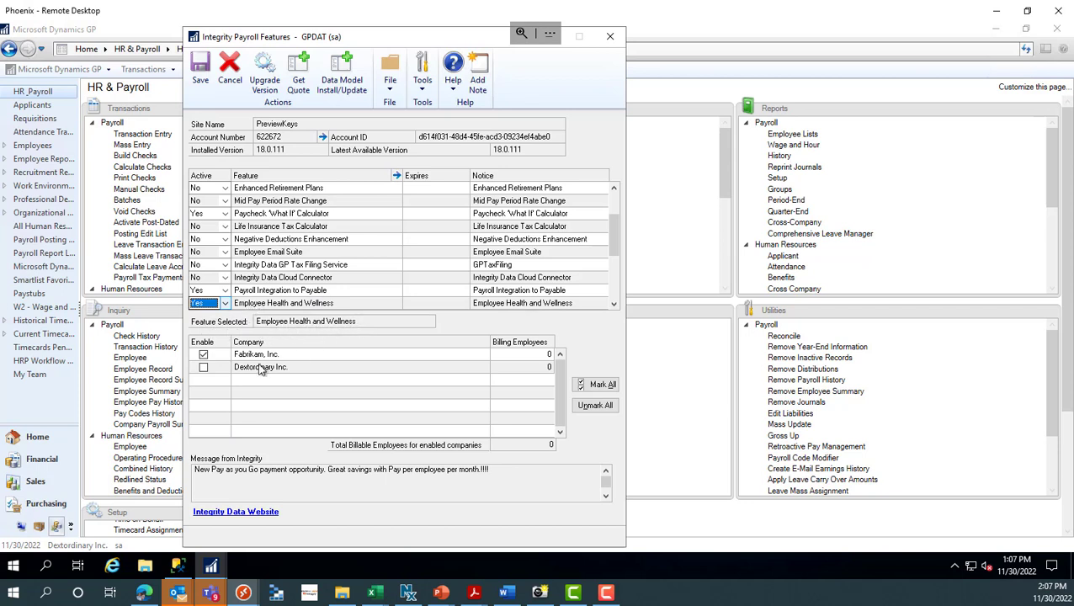
pyautogui.click(203, 369)
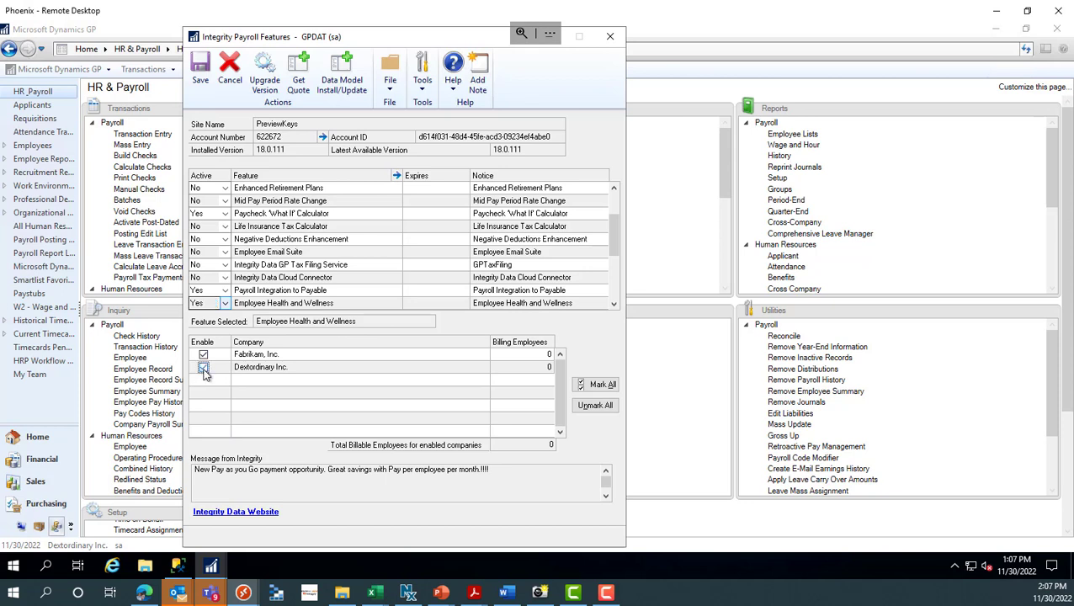
pyautogui.click(204, 370)
pyautogui.click(202, 74)
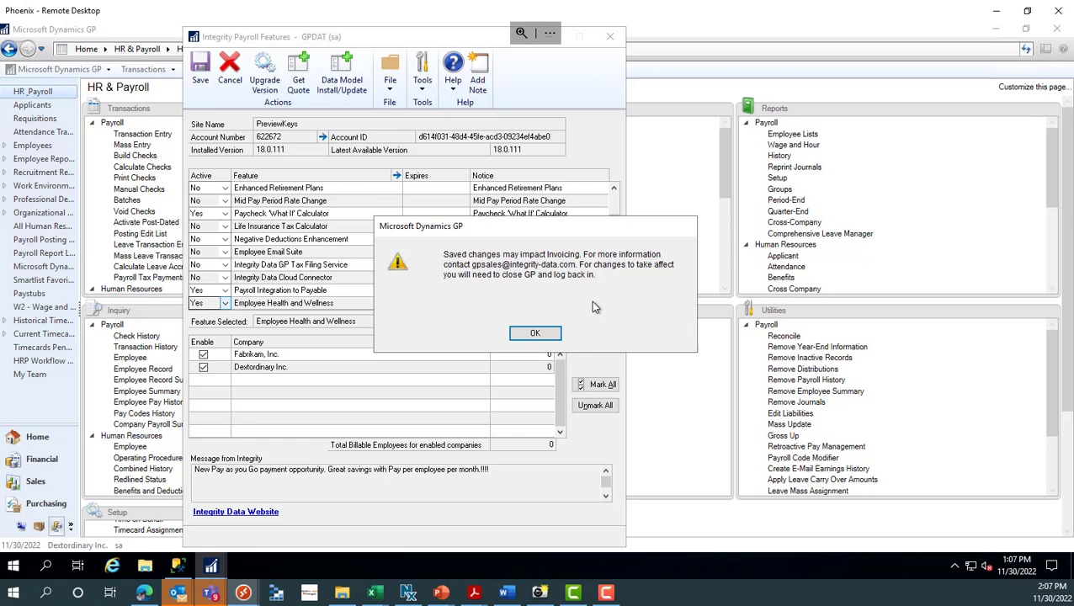
pyautogui.click(535, 334)
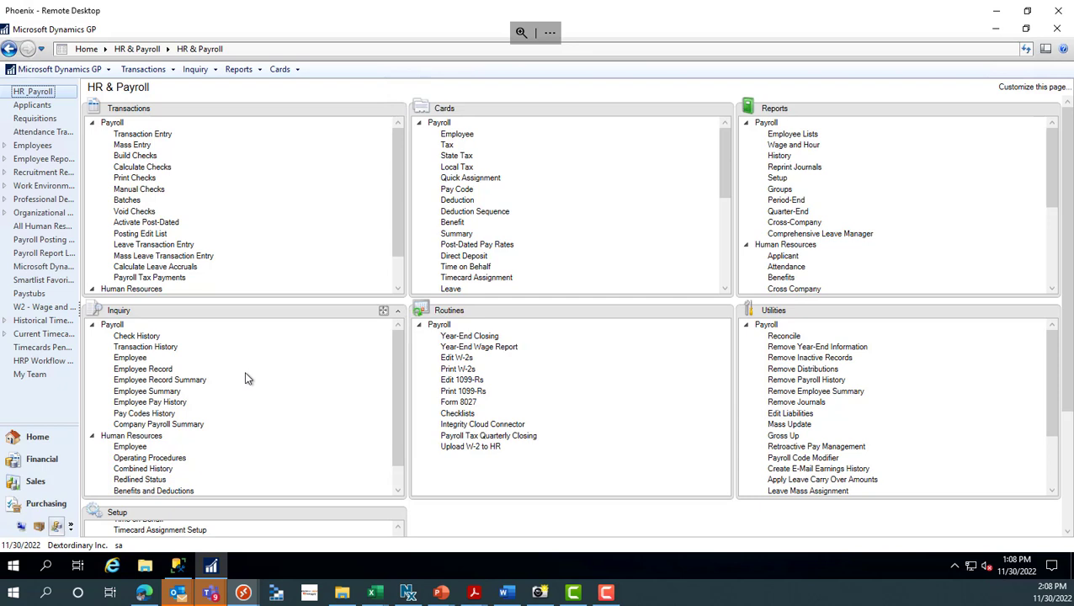
# Reopen the Integrity Data Payroll Feature Manager and move its window clear of the navigation list.
pyautogui.click(53, 75)
pyautogui.moveTo(74, 143)
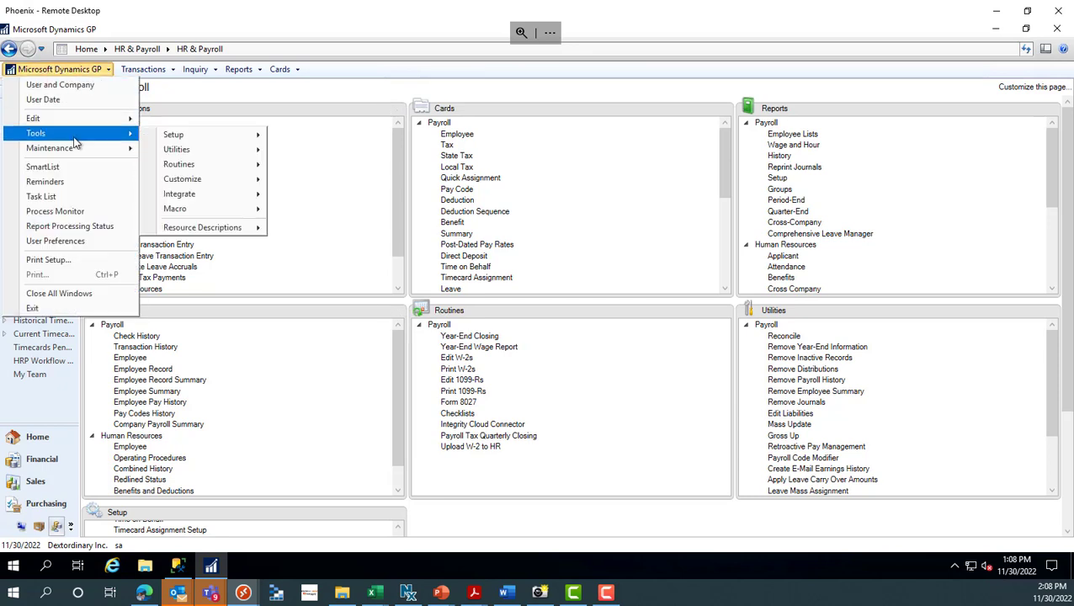
pyautogui.moveTo(195, 141)
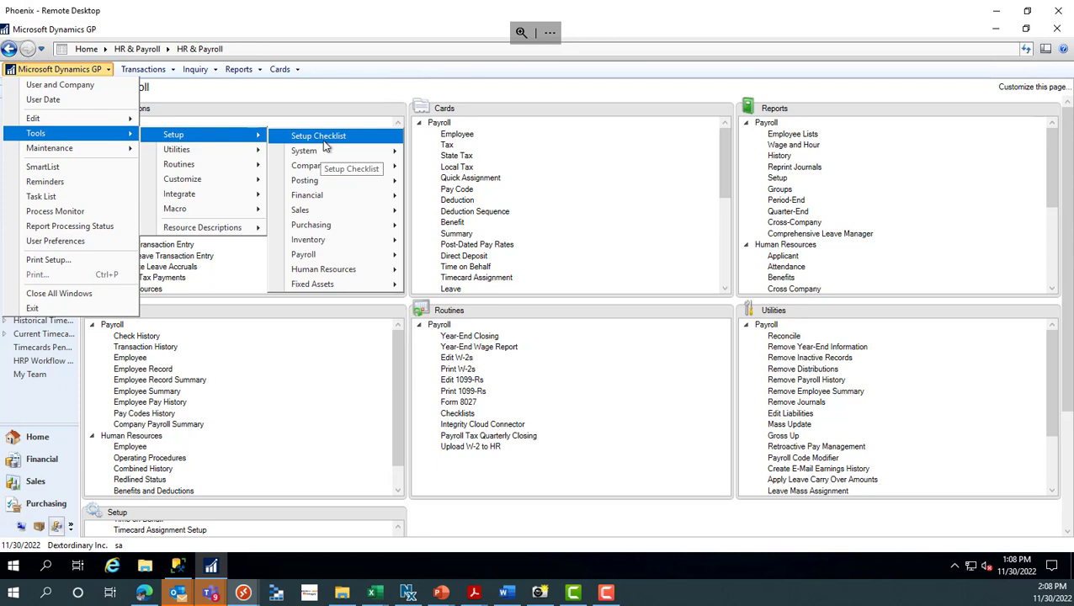
pyautogui.moveTo(326, 152)
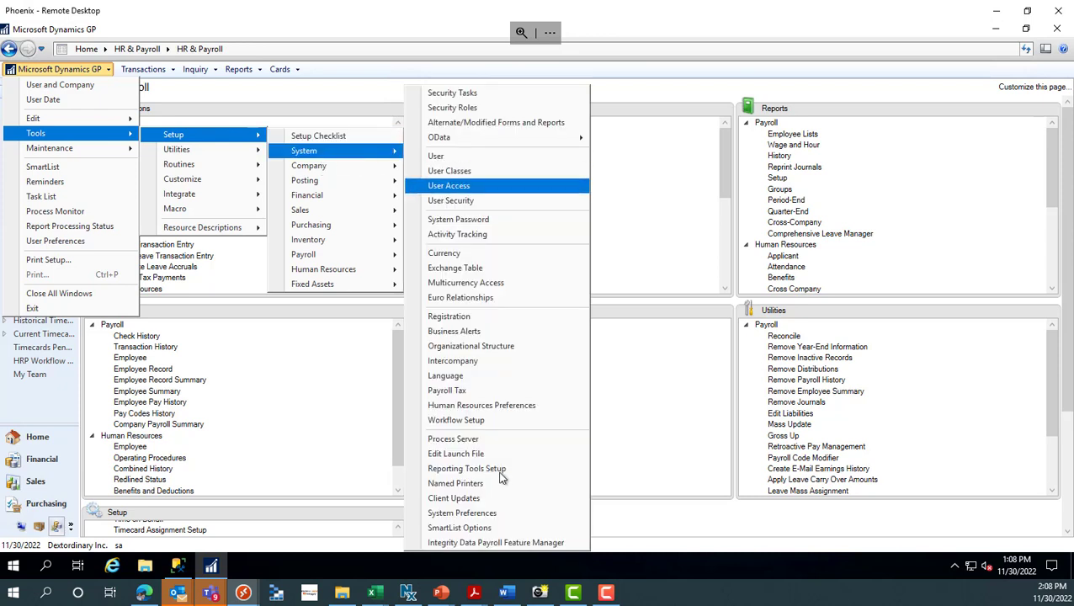
pyautogui.click(495, 545)
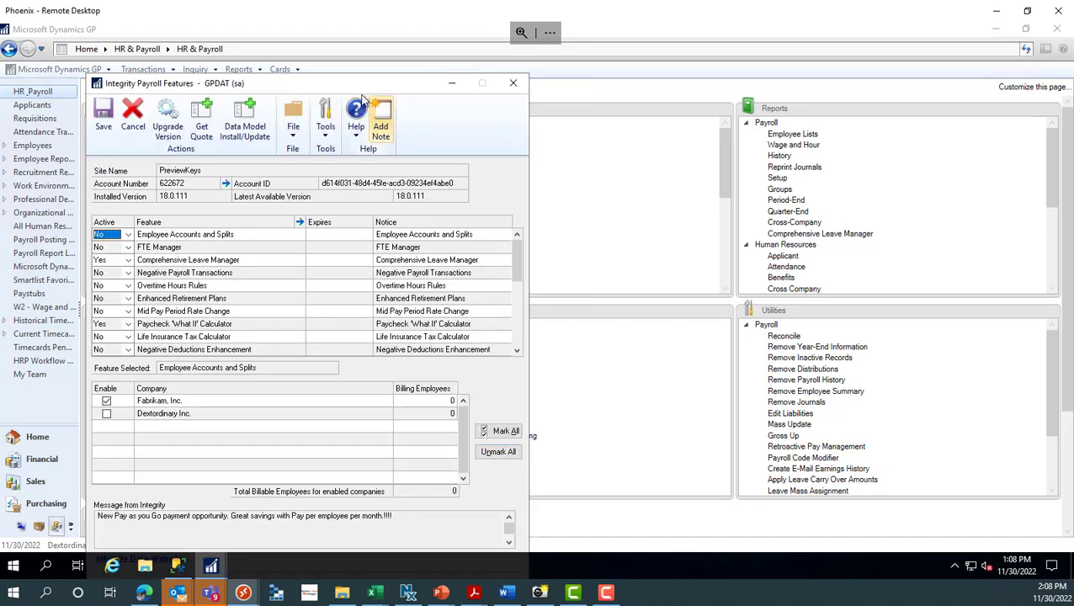
pyautogui.moveTo(317, 81); pyautogui.dragTo(524, 51)
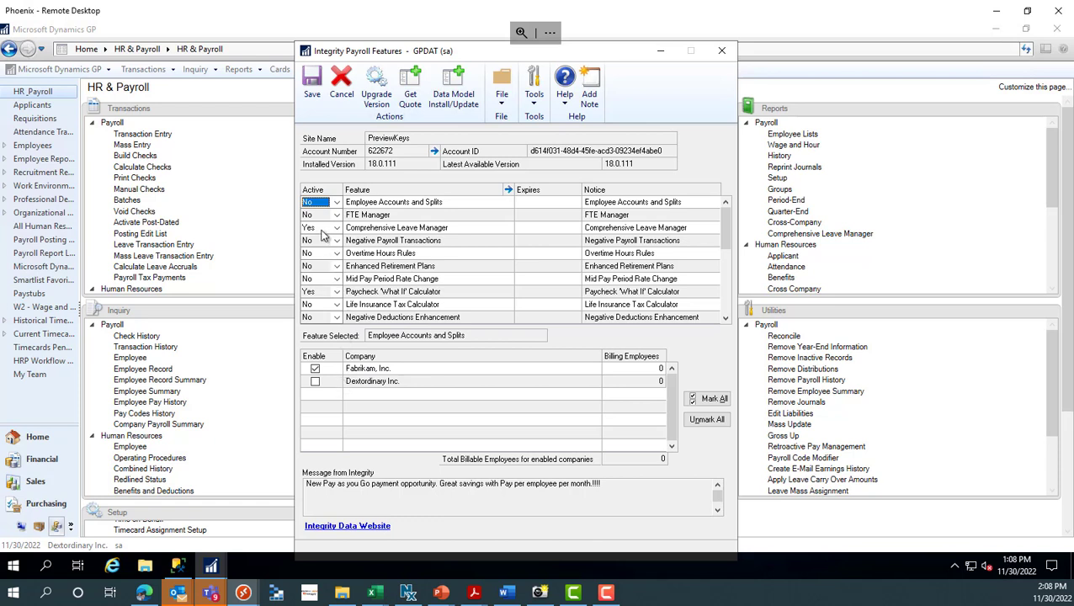
# Select the Paycheck 'What If' Calculator feature with its active setting kept at Yes, and open its feature details.
pyautogui.click(337, 292)
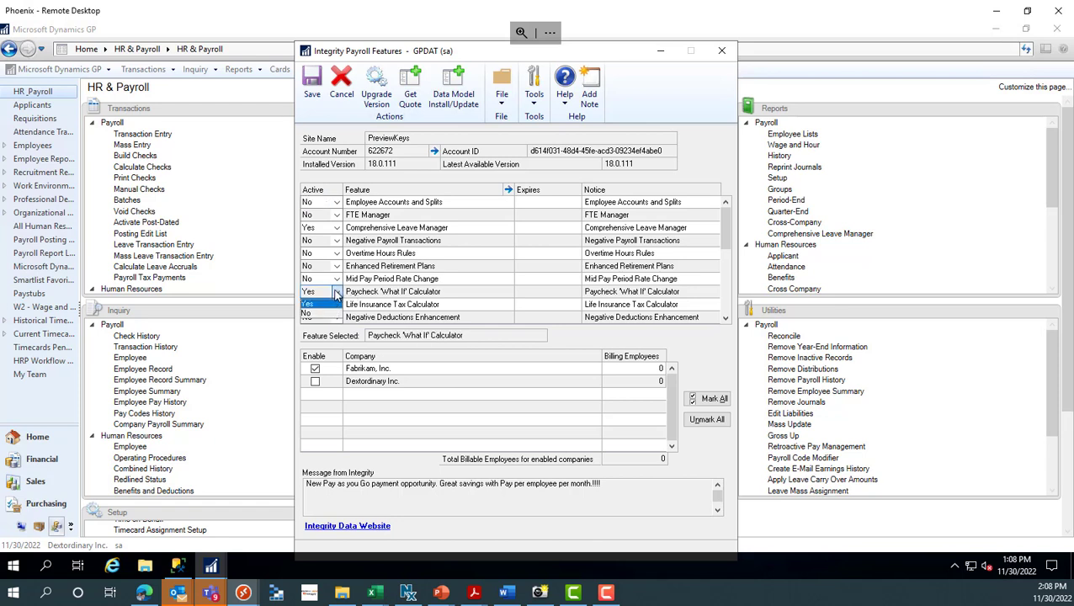
pyautogui.click(317, 304)
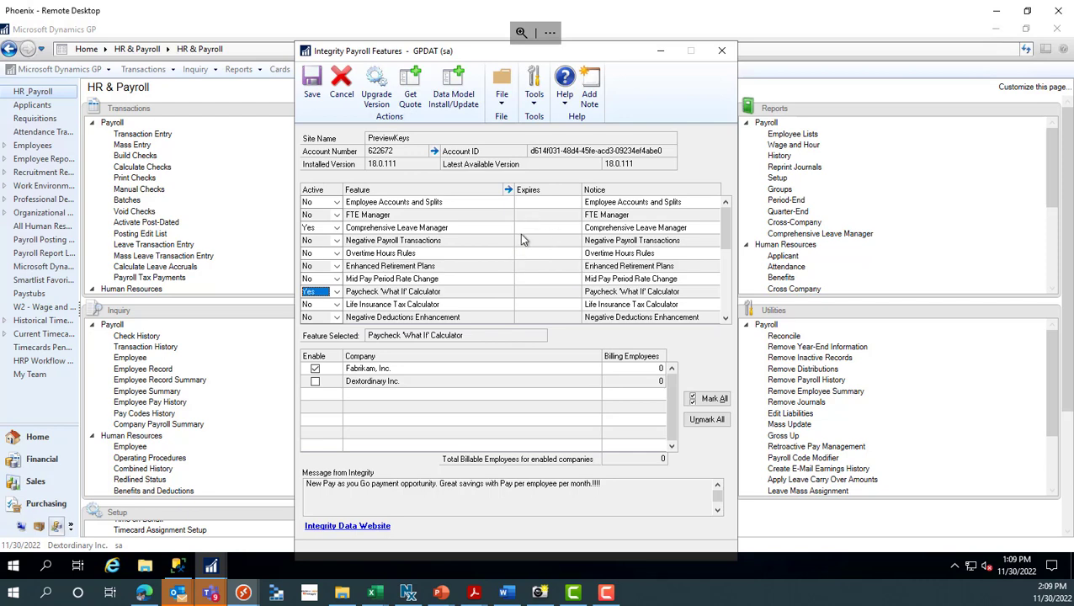
pyautogui.click(726, 319)
pyautogui.click(725, 319)
pyautogui.click(726, 319)
pyautogui.click(726, 319)
pyautogui.click(726, 319)
pyautogui.click(726, 320)
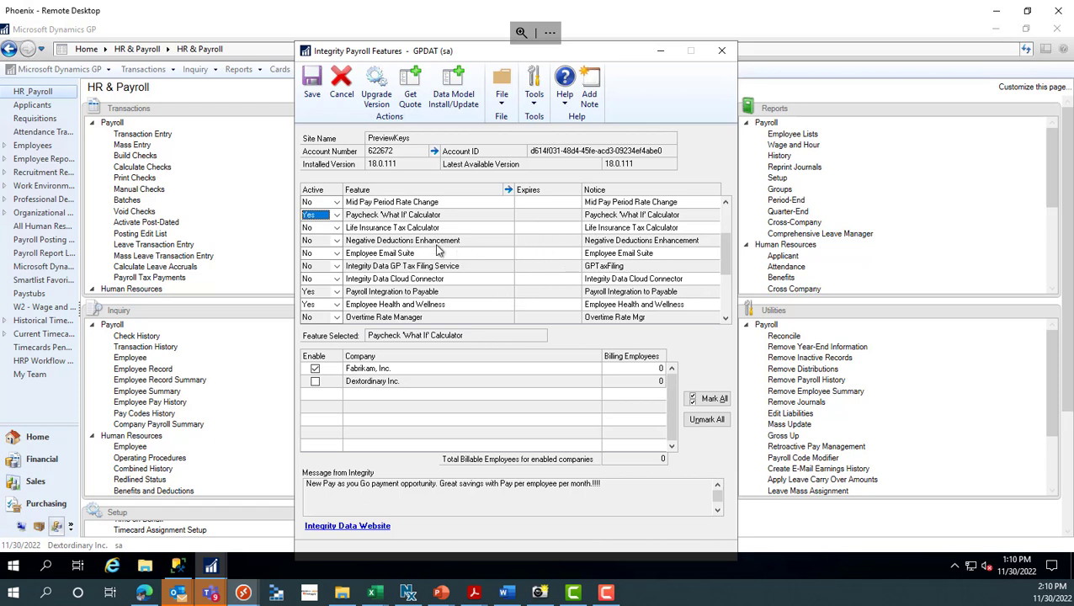
pyautogui.click(509, 191)
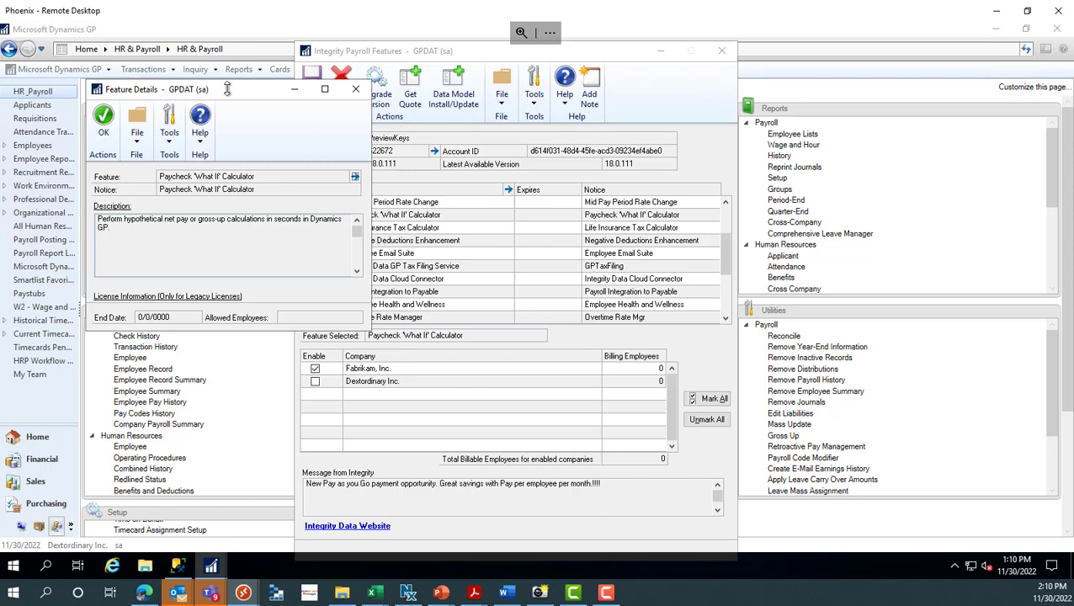
pyautogui.moveTo(229, 87); pyautogui.dragTo(229, 93)
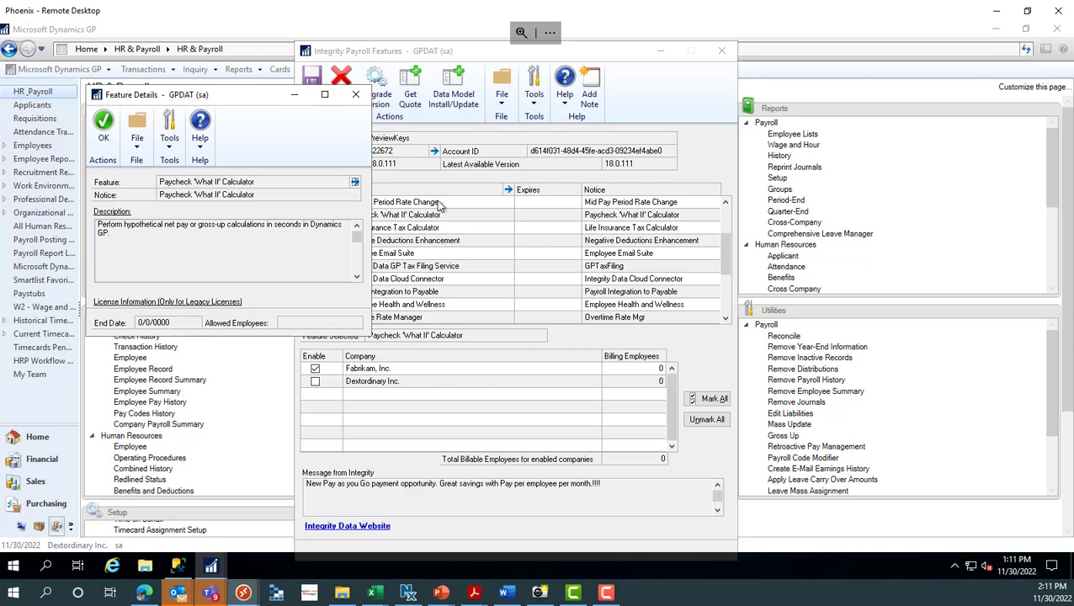
# View the About Microsoft Dynamics GP information from the payroll features window and close it.
pyautogui.click(564, 101)
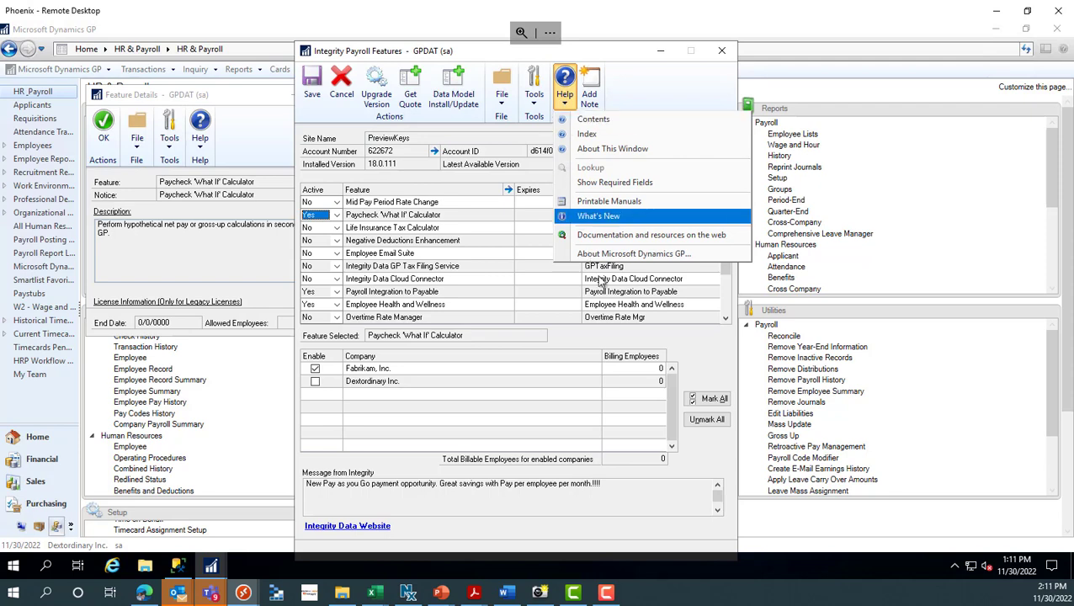
pyautogui.click(600, 253)
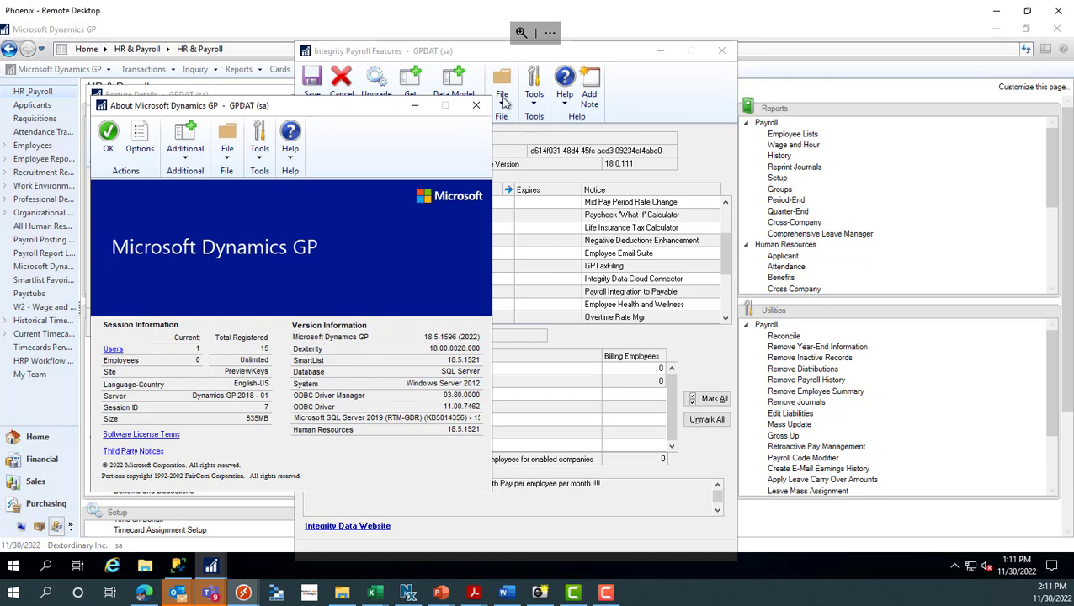
pyautogui.click(474, 103)
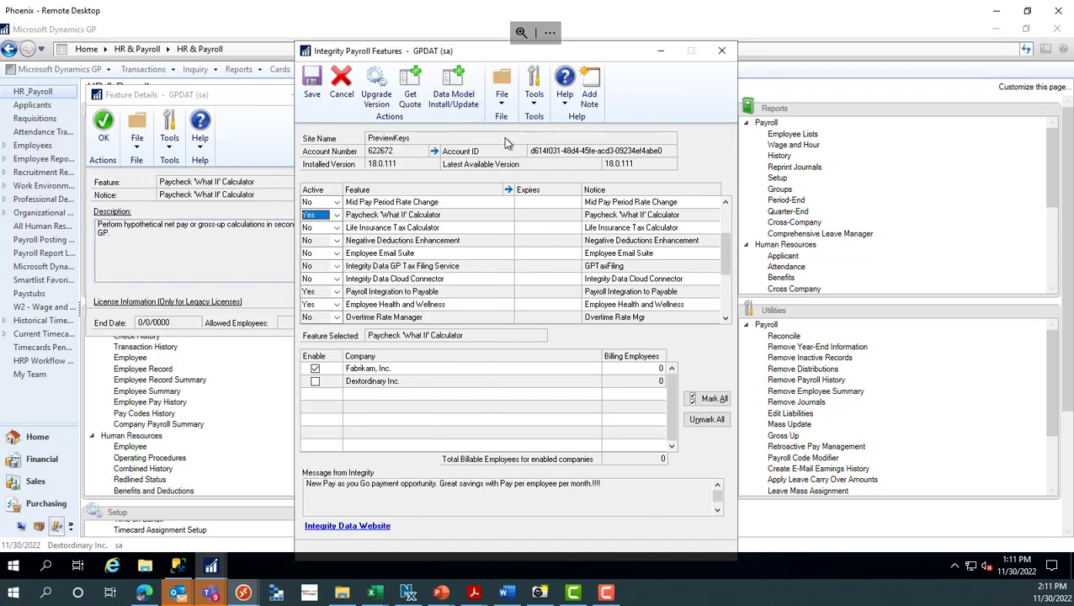
# View the Paycheck 'What If' Calculator's product web page from its feature details, and close both the browser and the details.
pyautogui.click(194, 260)
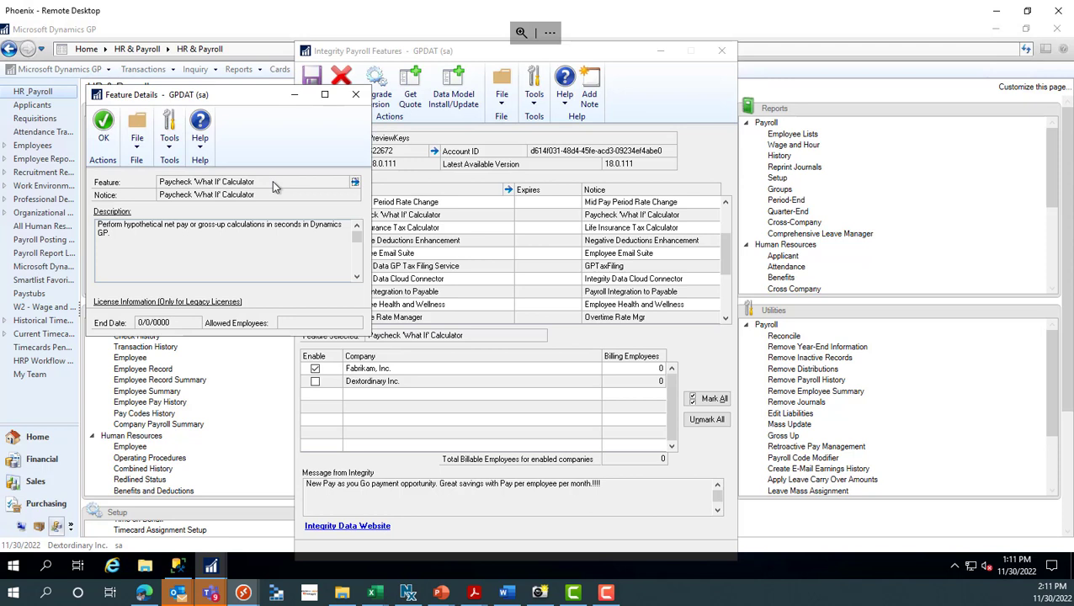
pyautogui.click(355, 184)
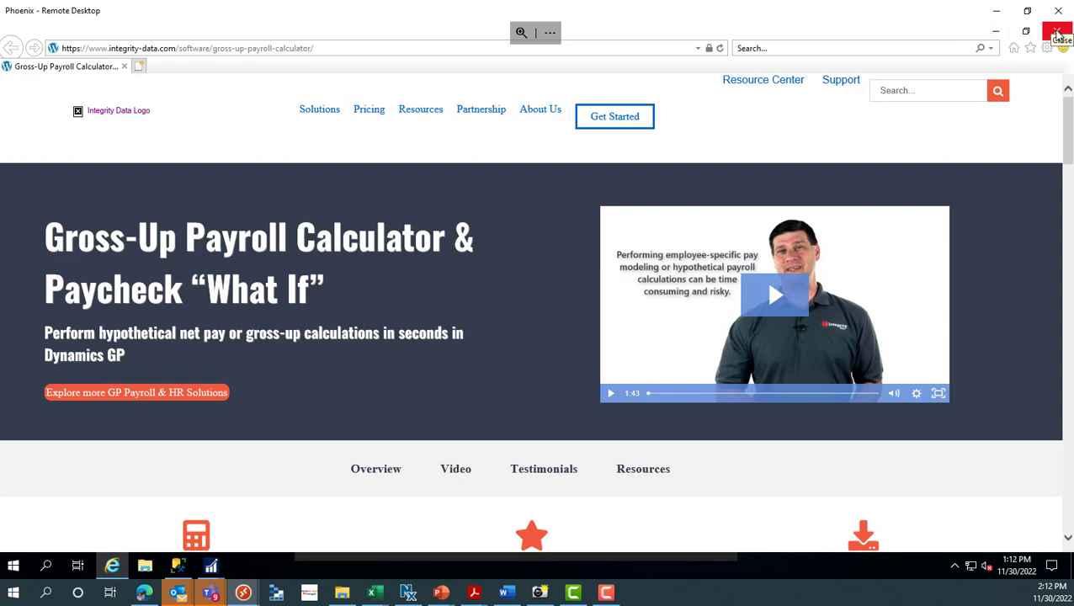
pyautogui.click(1057, 33)
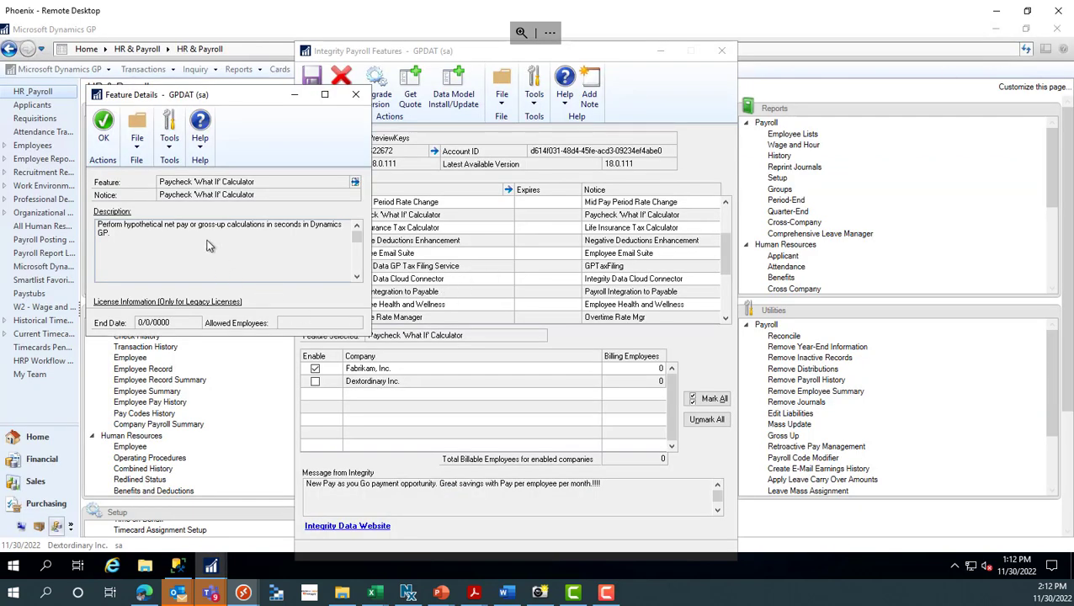
pyautogui.click(353, 95)
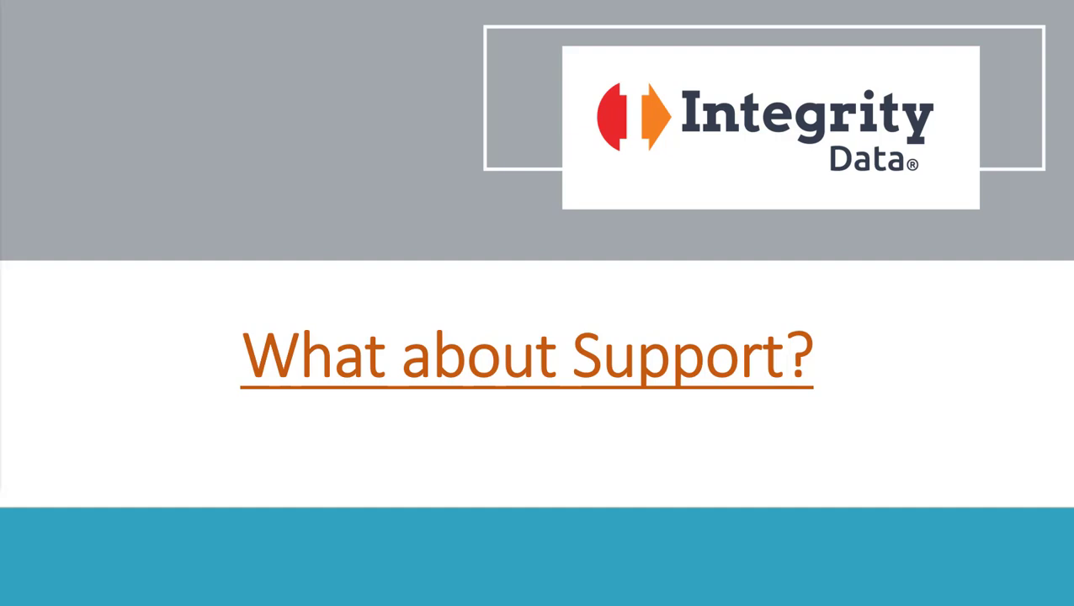
pyautogui.press('Right')
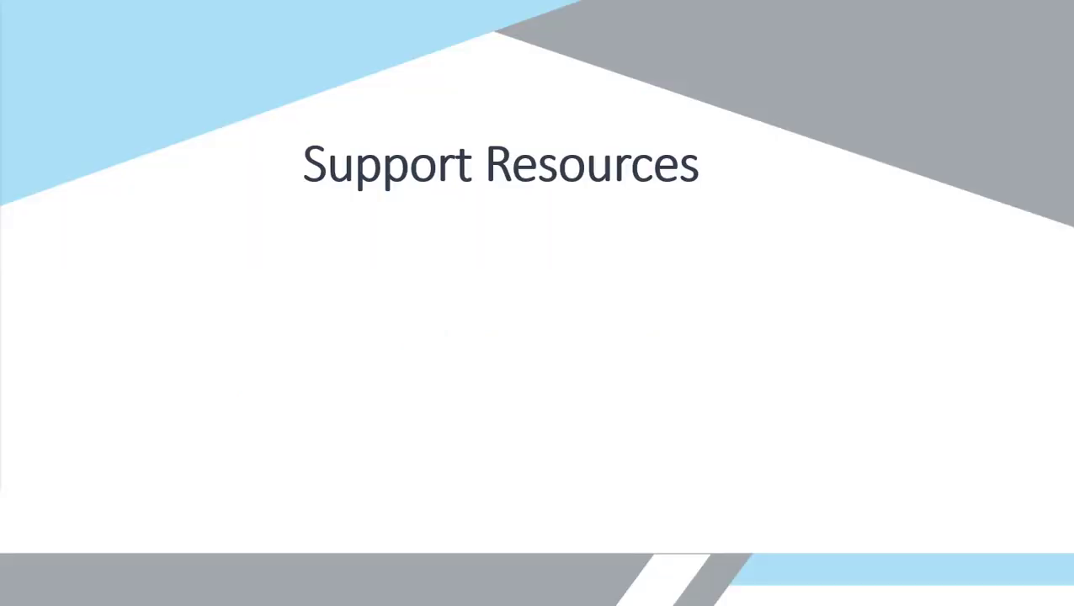